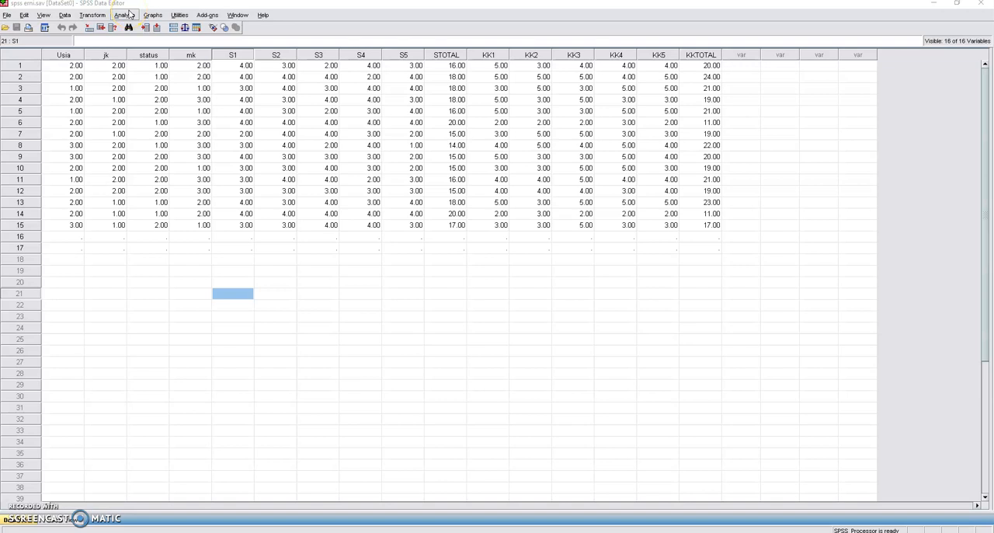
# - Set up a bivariate correlation with the variables stress kerja total and Kepuasan kerja total
pyautogui.click(124, 14)
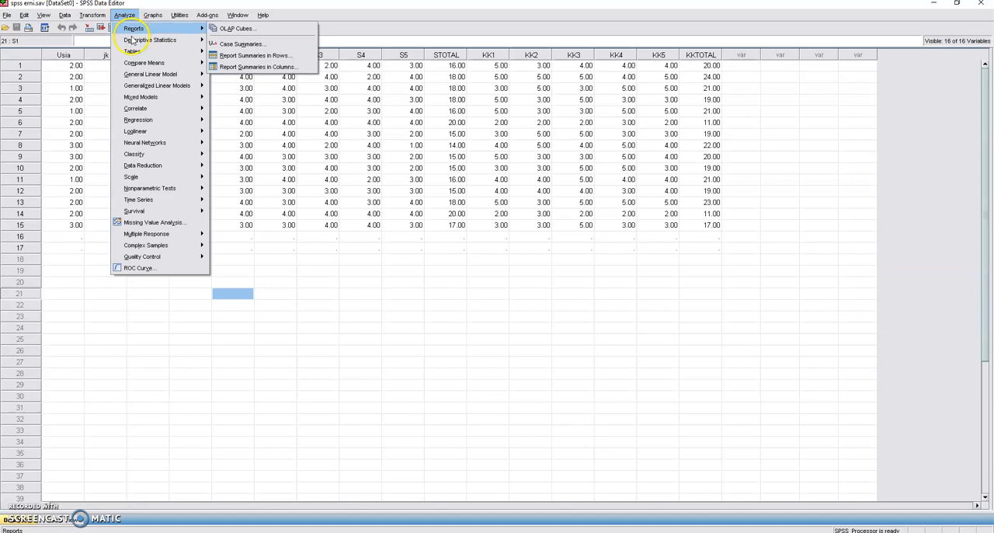
pyautogui.moveTo(132, 40)
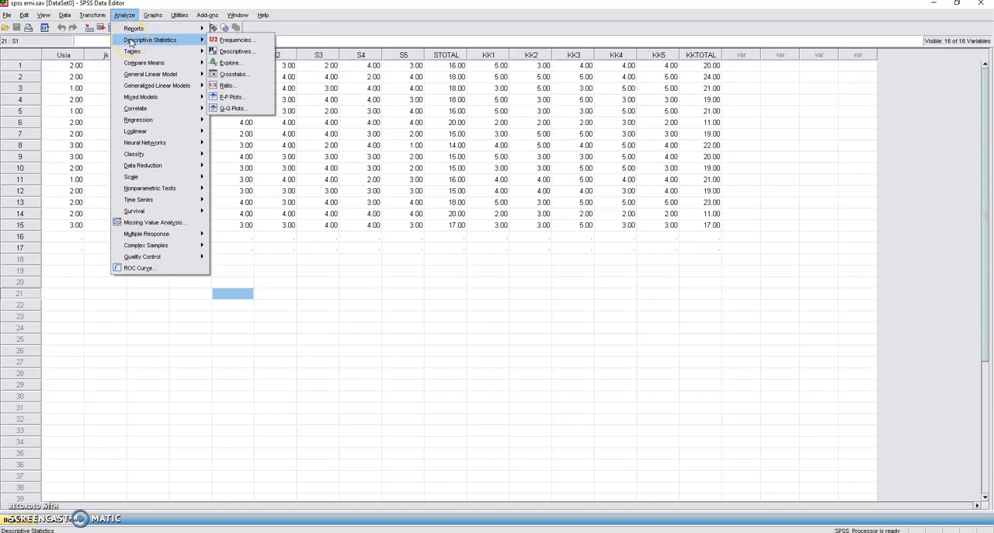
pyautogui.moveTo(148, 109)
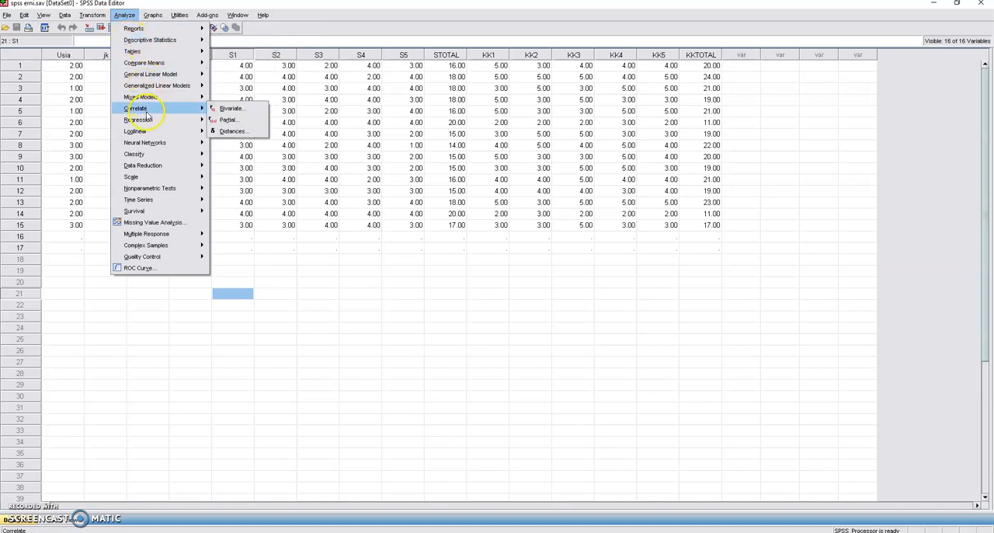
pyautogui.click(231, 110)
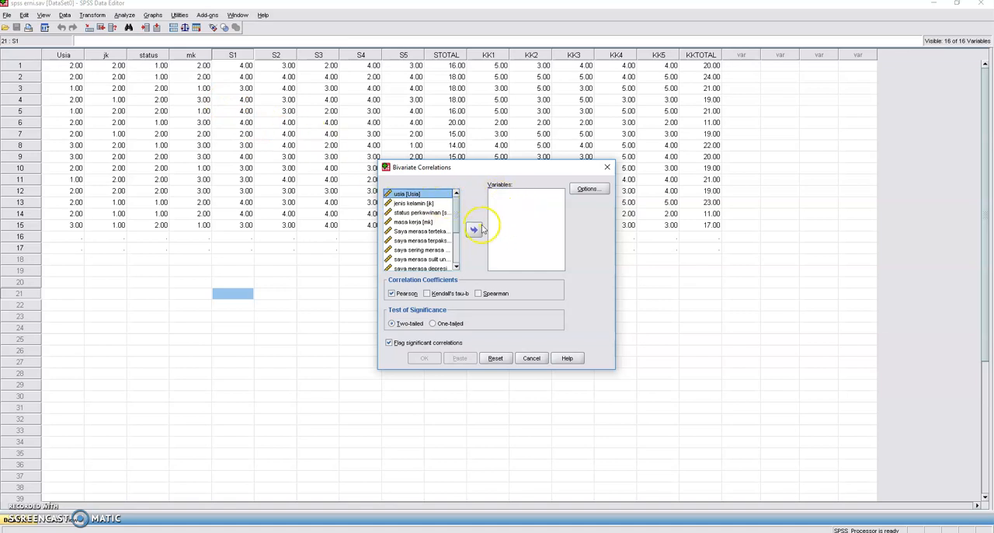
pyautogui.moveTo(460, 221); pyautogui.dragTo(460, 244)
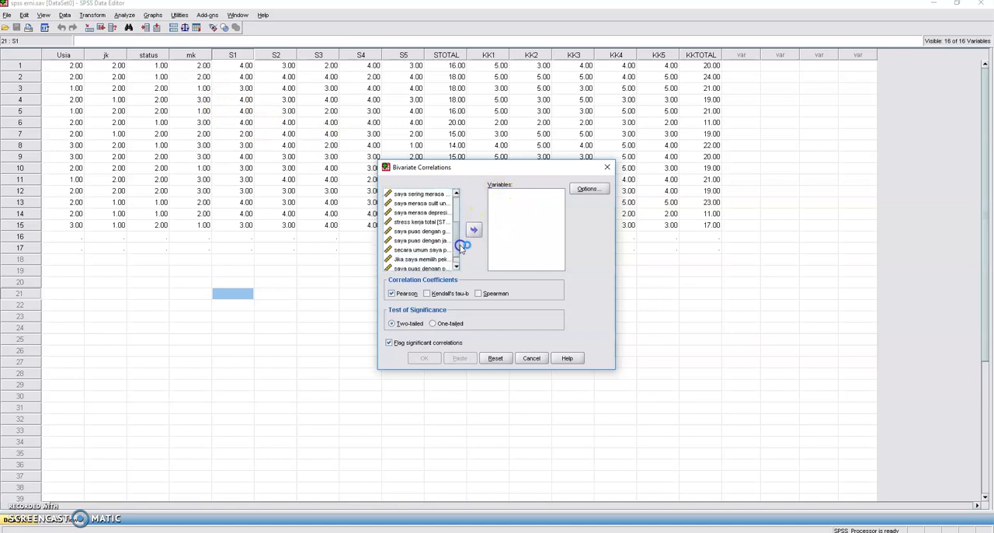
pyautogui.click(423, 222)
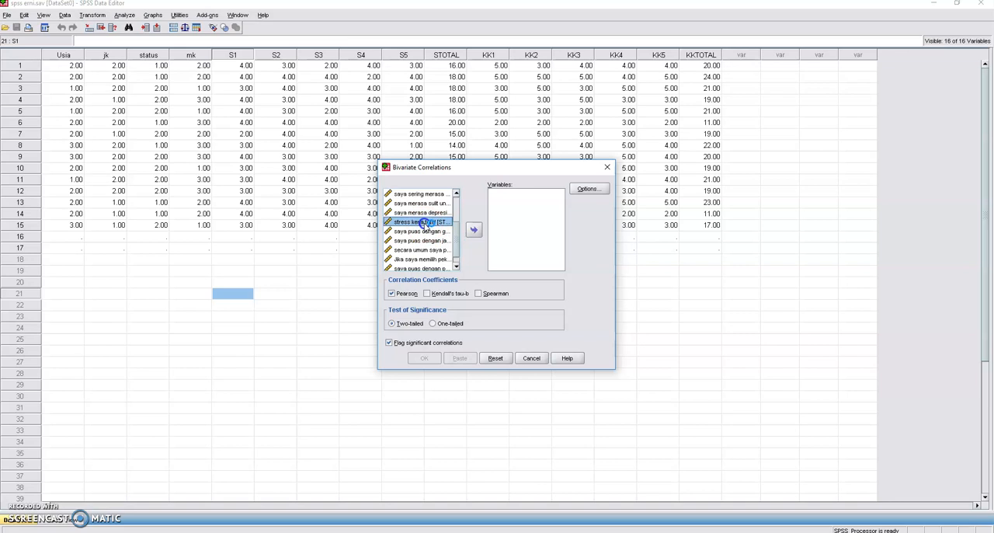
pyautogui.click(473, 230)
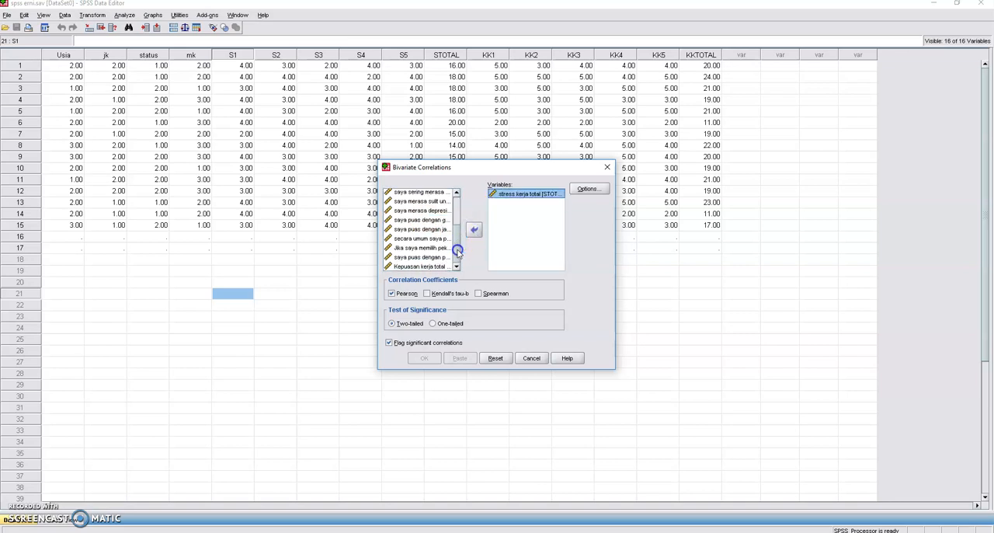
pyautogui.click(422, 266)
pyautogui.click(473, 231)
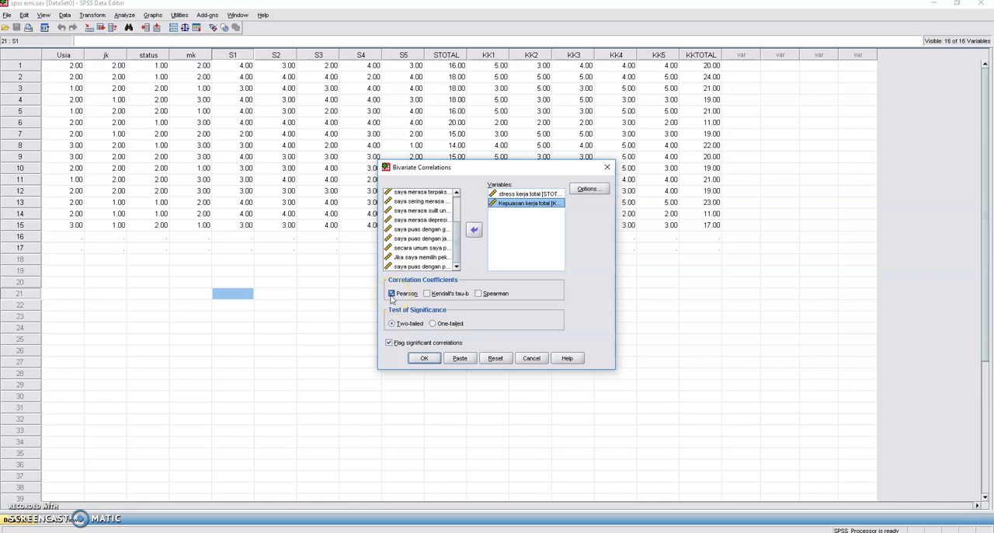
# - Add means and standard deviations to the bivariate correlation's statistics and run the two-tailed Pearson analysis
pyautogui.click(426, 293)
pyautogui.click(588, 189)
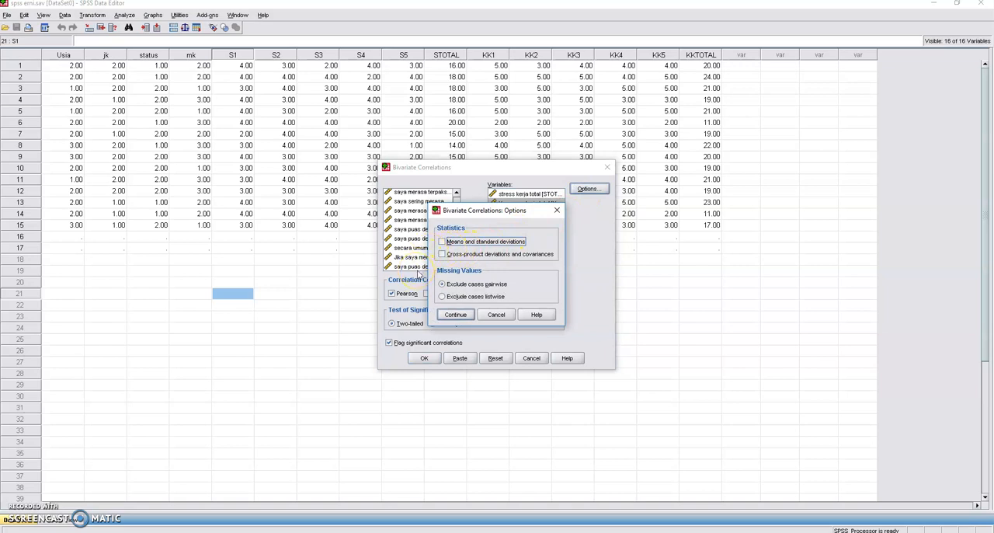
pyautogui.click(442, 242)
pyautogui.click(456, 315)
pyautogui.click(424, 358)
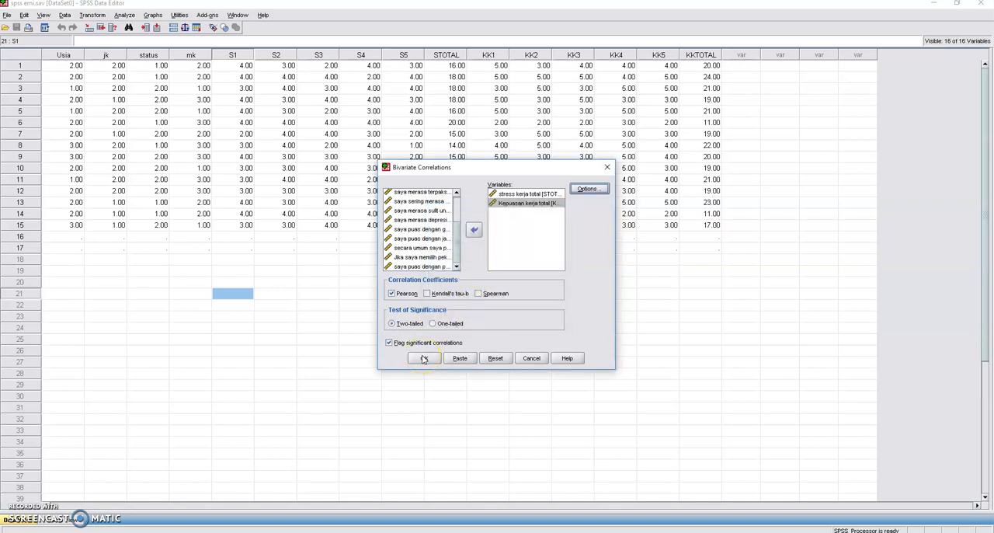
pyautogui.click(424, 358)
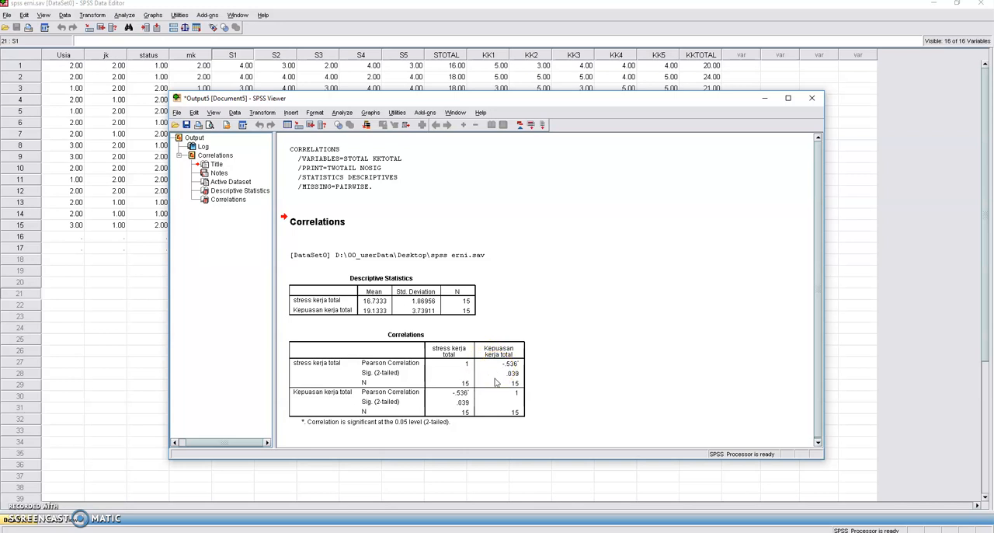
# - Close the bivariate correlation output without saving its contents
pyautogui.click(509, 370)
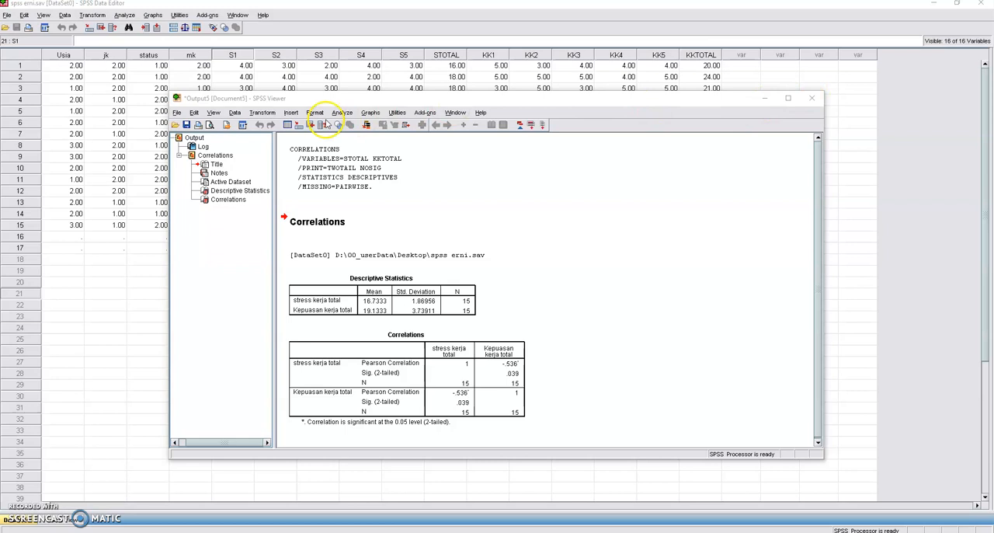
pyautogui.click(813, 101)
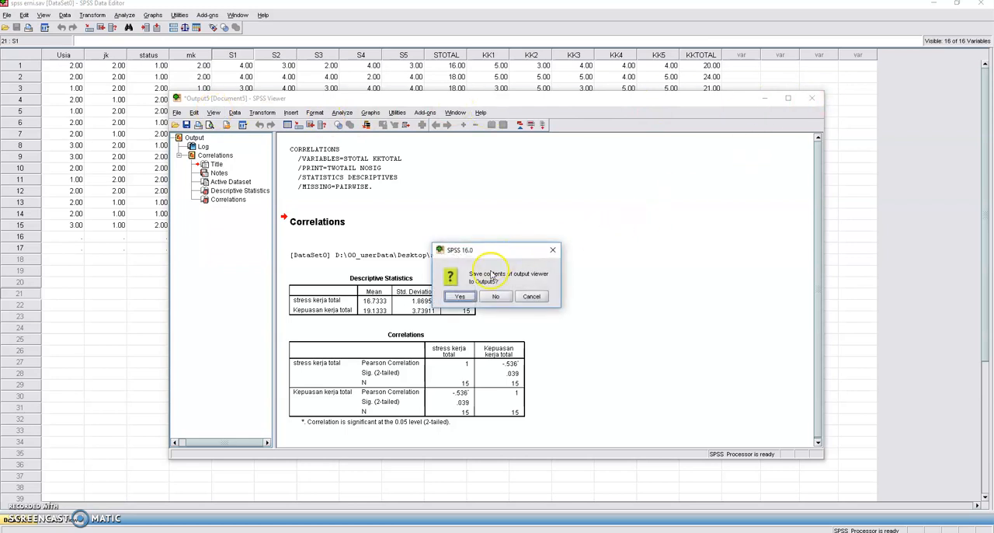
pyautogui.click(484, 300)
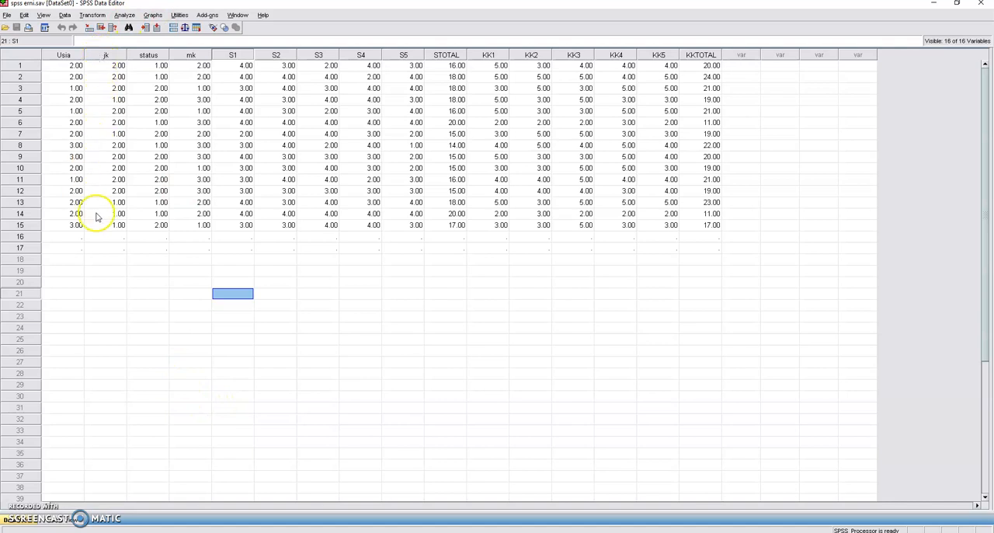
# - Set up a partial correlation with stress kerja total and Kepuasan kerja total as the analysis variables
pyautogui.click(125, 16)
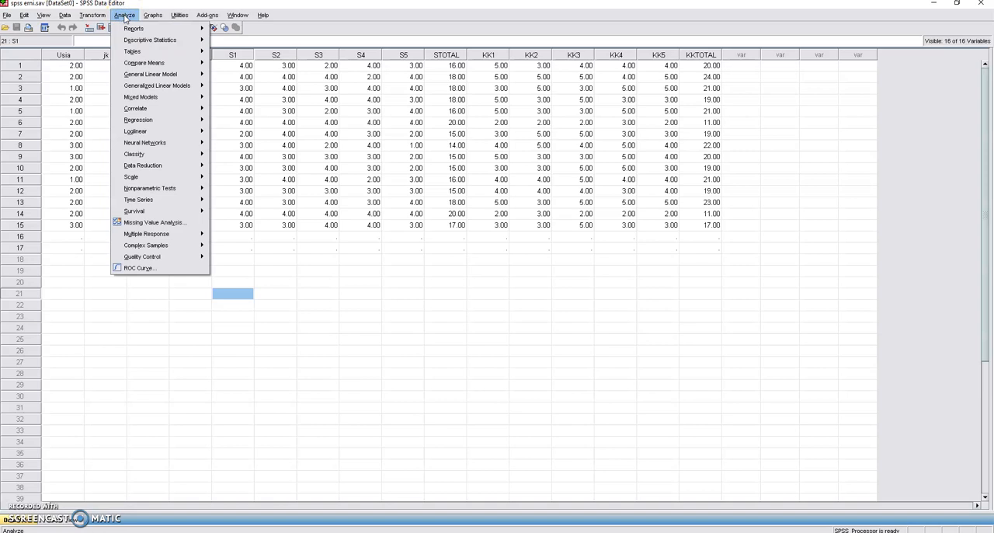
pyautogui.moveTo(137, 41)
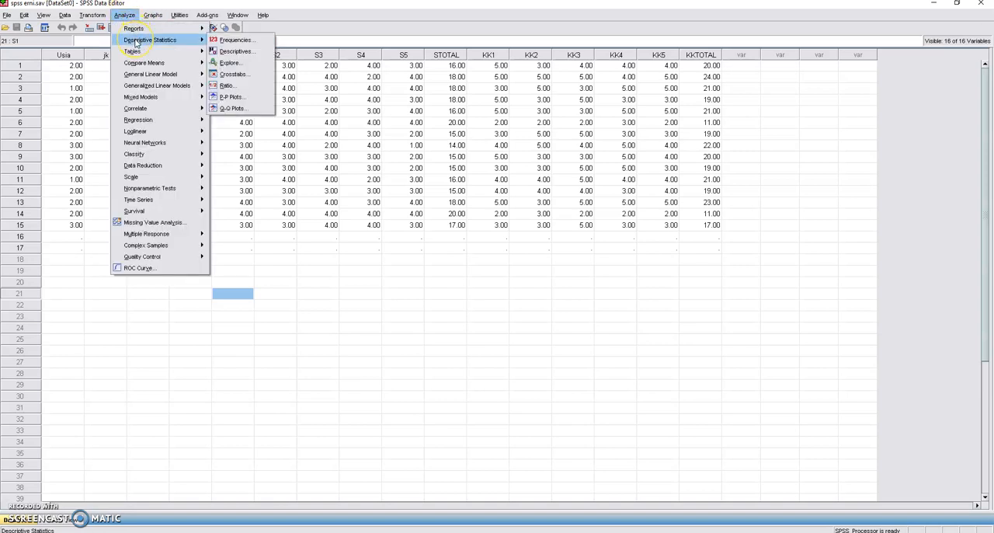
pyautogui.click(134, 109)
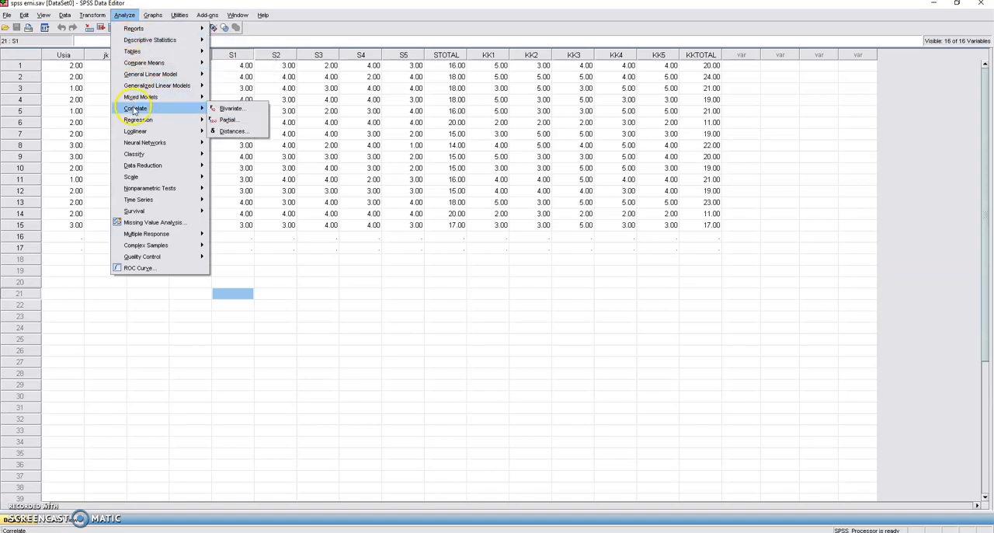
pyautogui.click(242, 120)
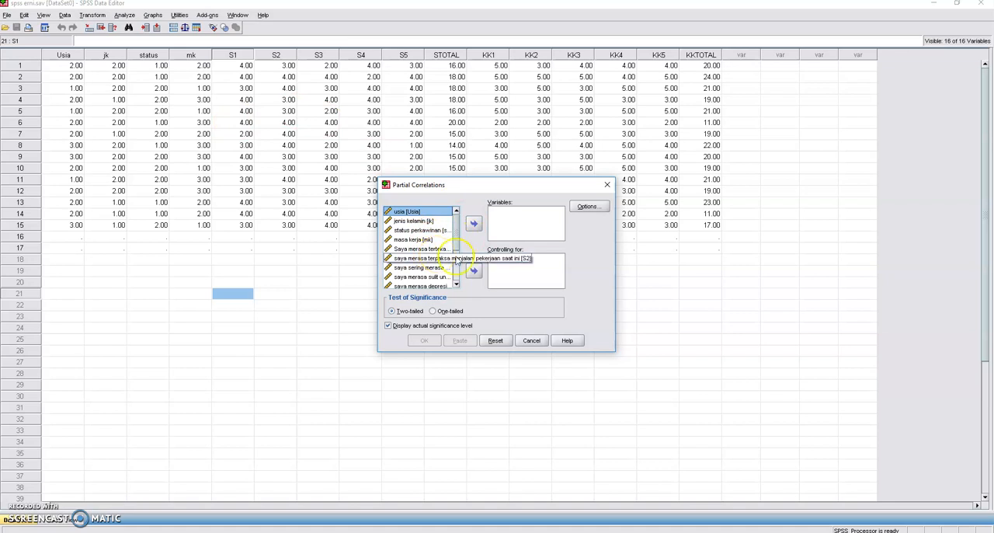
pyautogui.scroll(-2, 457, 227)
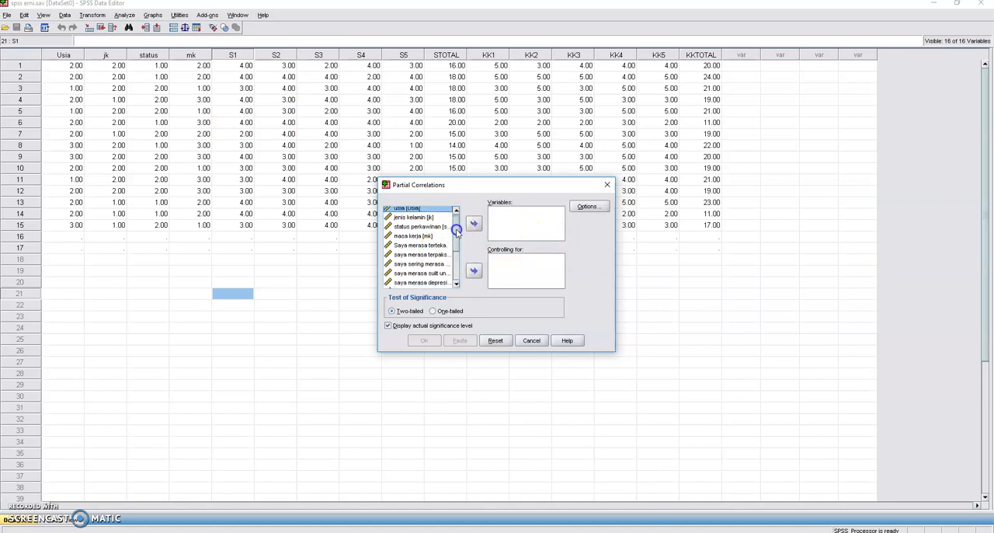
pyautogui.click(449, 248)
pyautogui.click(473, 224)
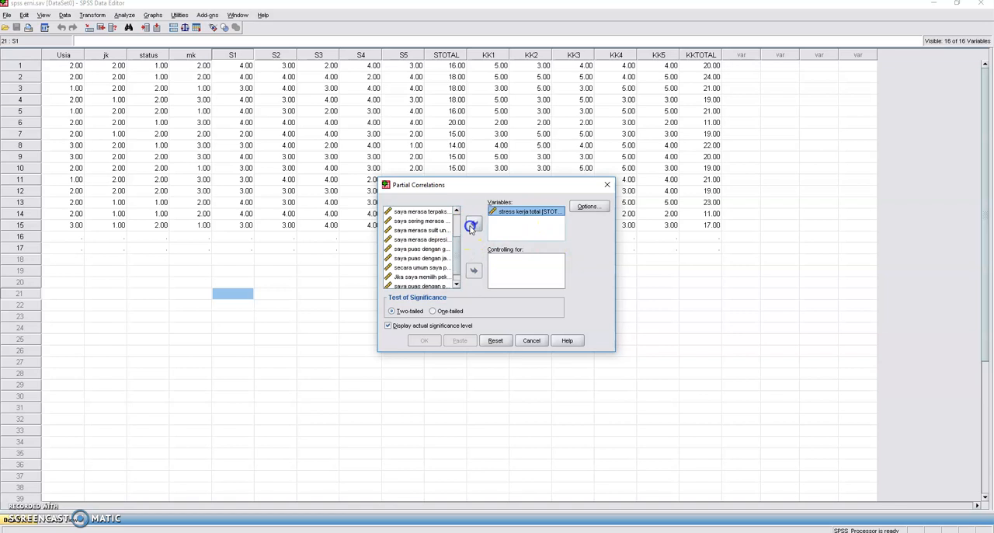
pyautogui.scroll(-1, 419, 284)
pyautogui.click(420, 285)
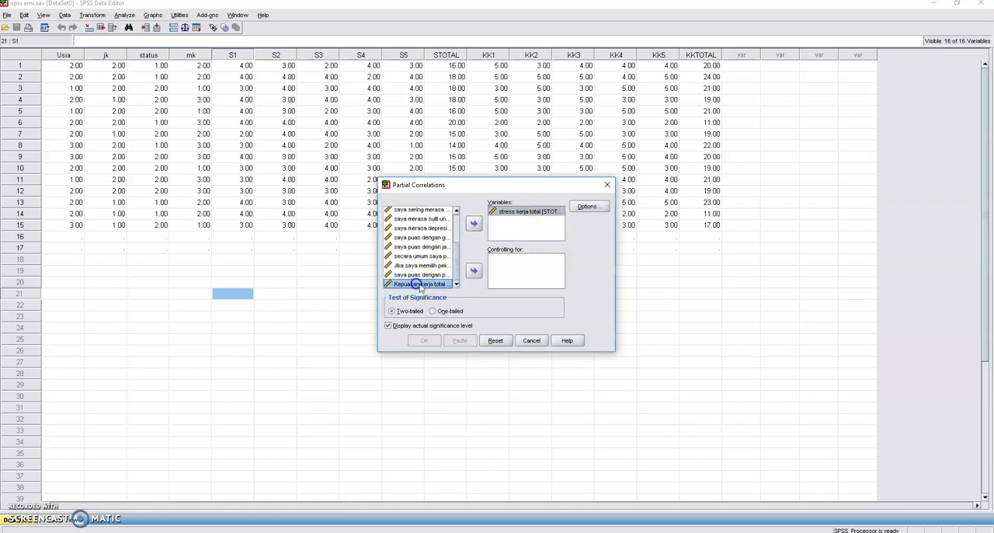
pyautogui.click(473, 224)
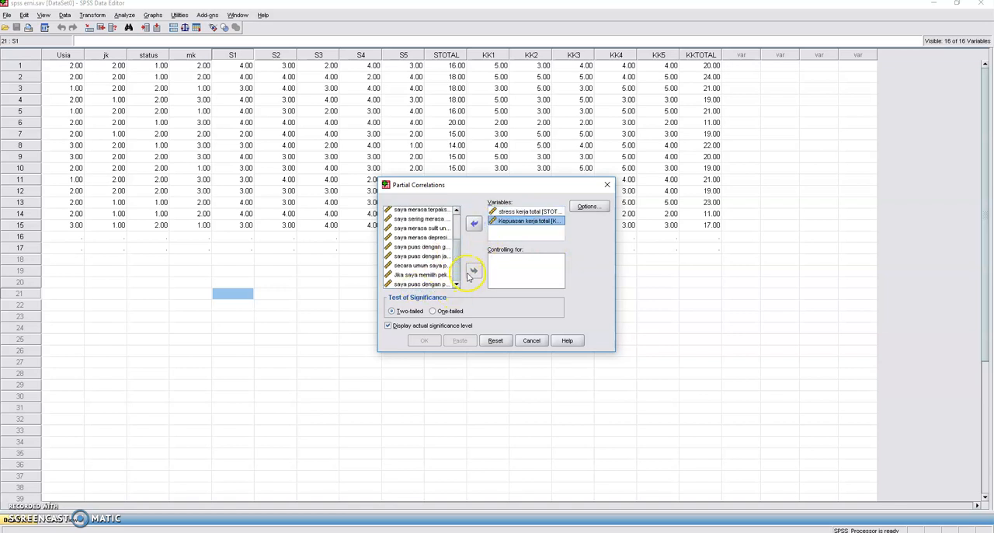
# - Add jenis kelamin as the control variable of the partial correlation
pyautogui.moveTo(455, 263); pyautogui.dragTo(455, 235)
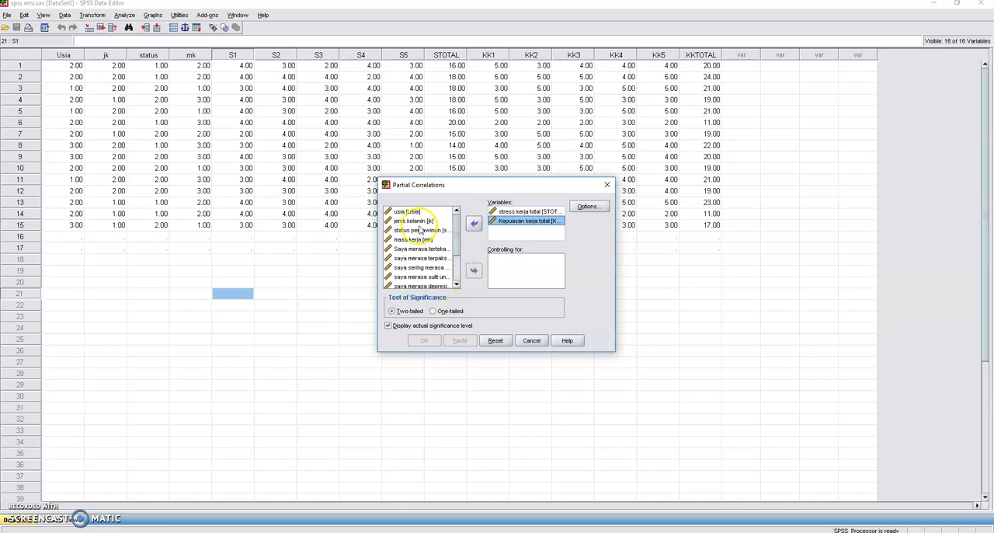
pyautogui.click(418, 222)
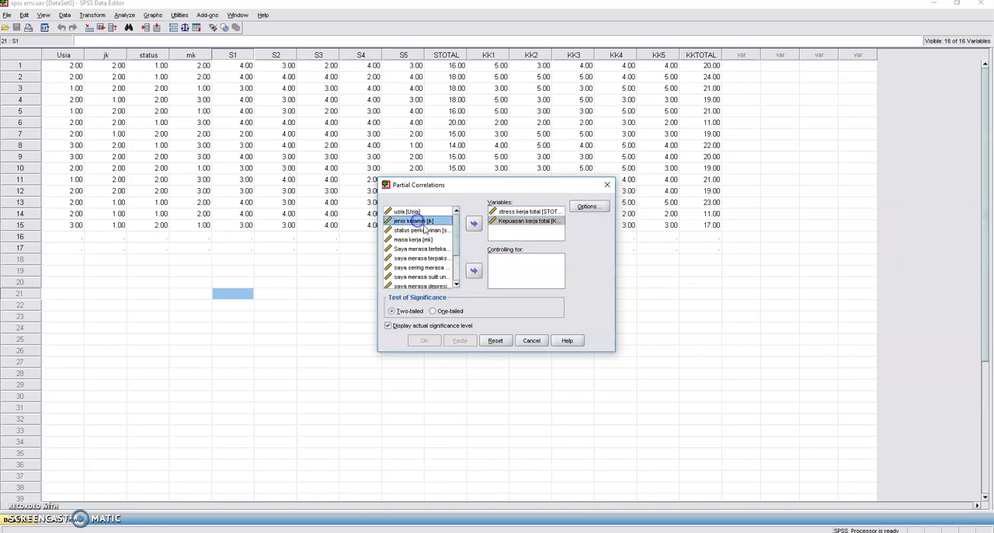
pyautogui.click(473, 271)
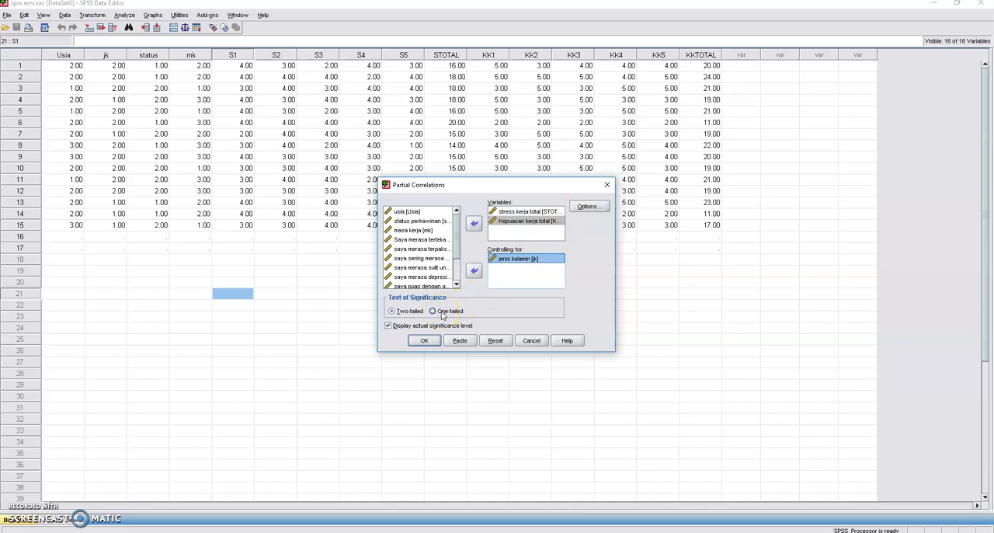
# - Include zero-order correlations in the partial correlation's statistics, run the two-tailed analysis and view the full Correlations table
pyautogui.click(583, 214)
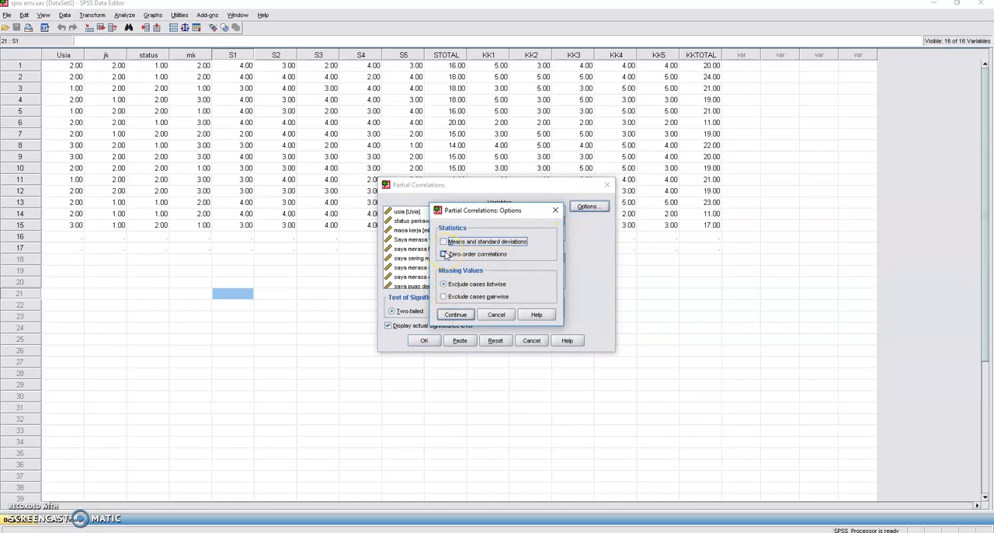
pyautogui.click(443, 254)
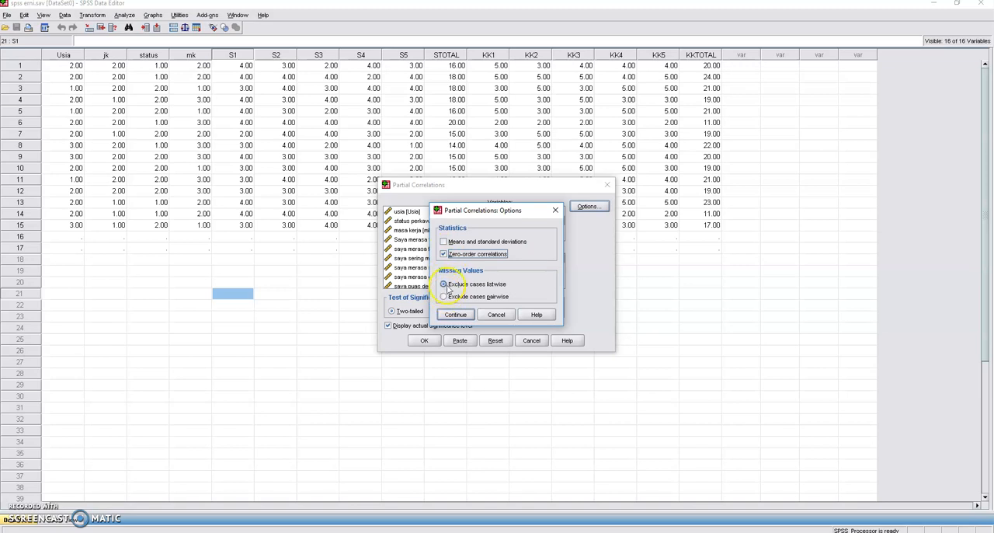
pyautogui.click(455, 314)
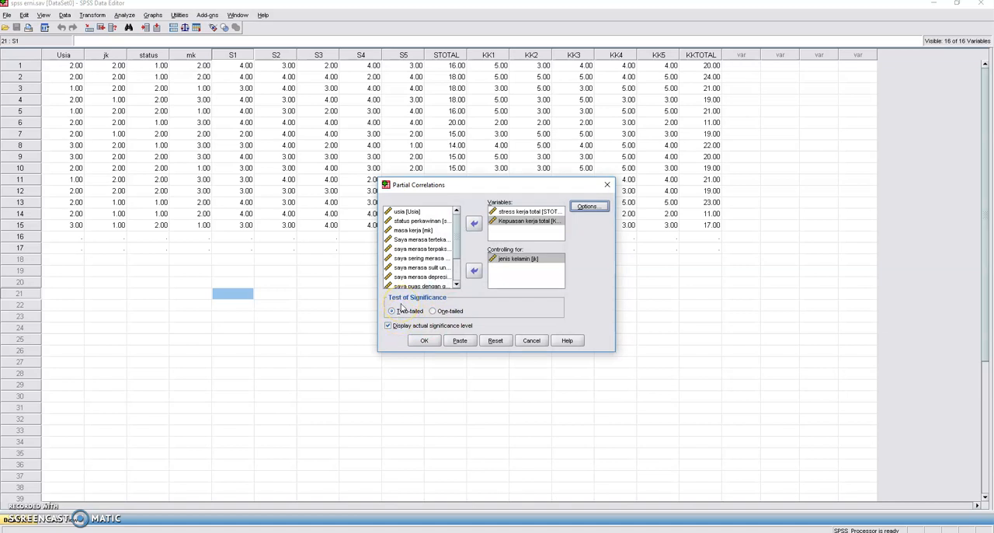
pyautogui.click(420, 342)
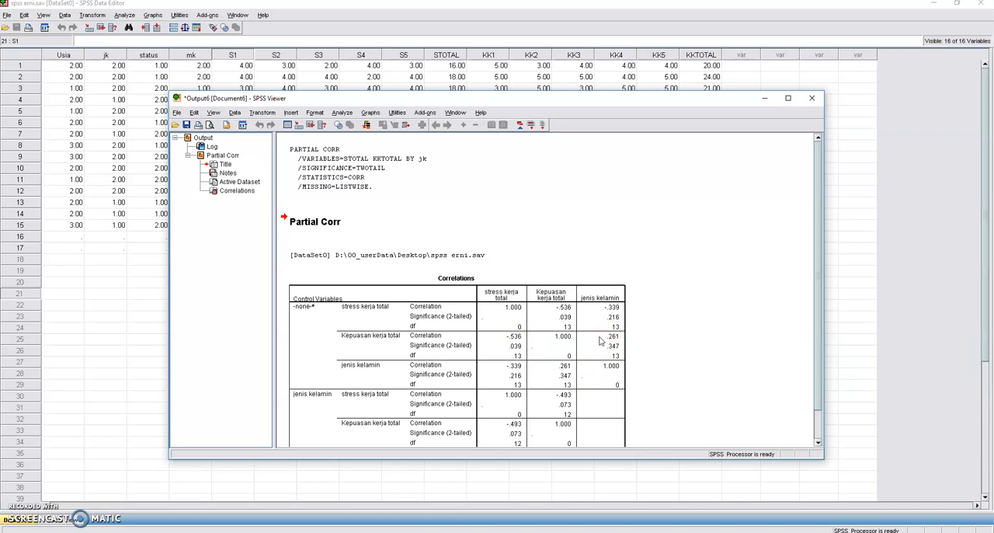
pyautogui.scroll(-1, 606, 322)
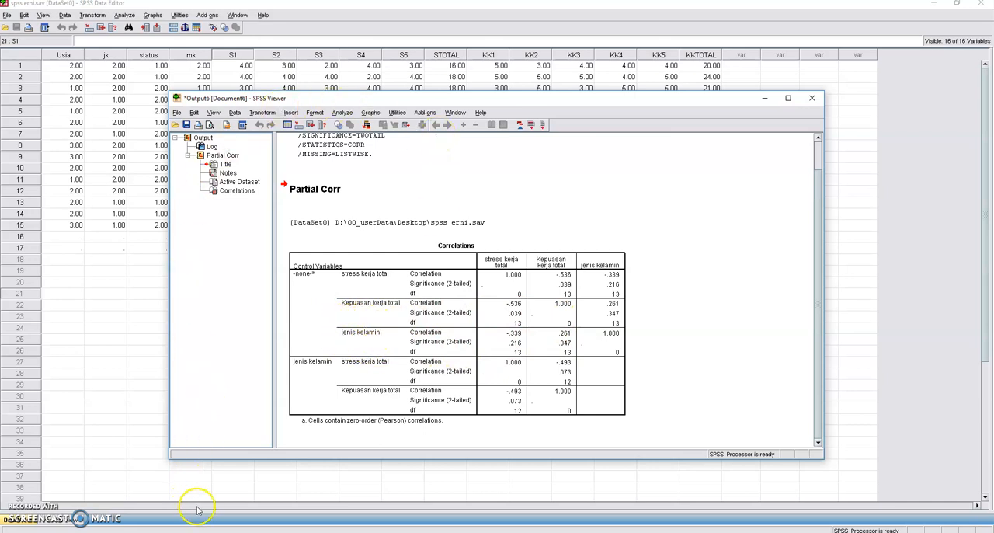
pyautogui.moveTo(215, 531)
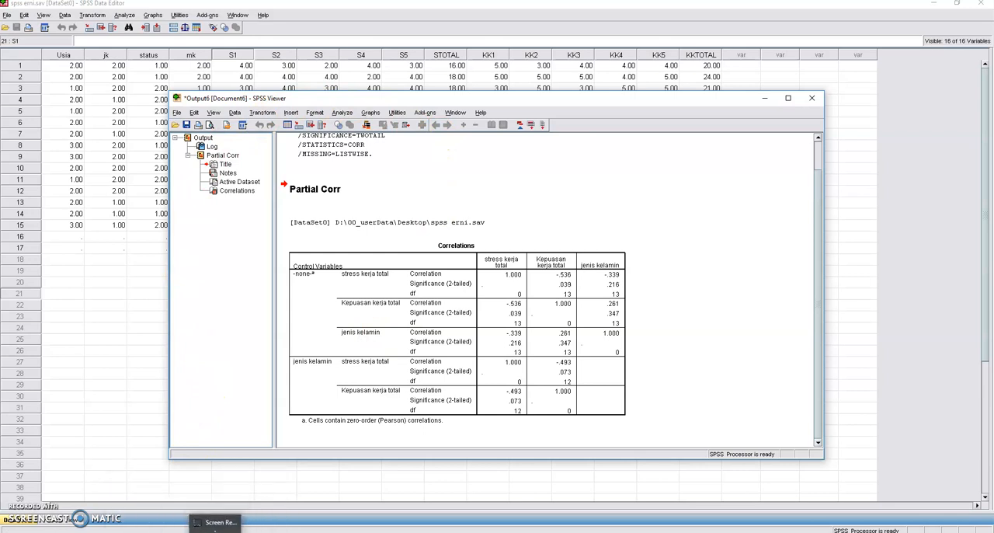
pyautogui.click(215, 524)
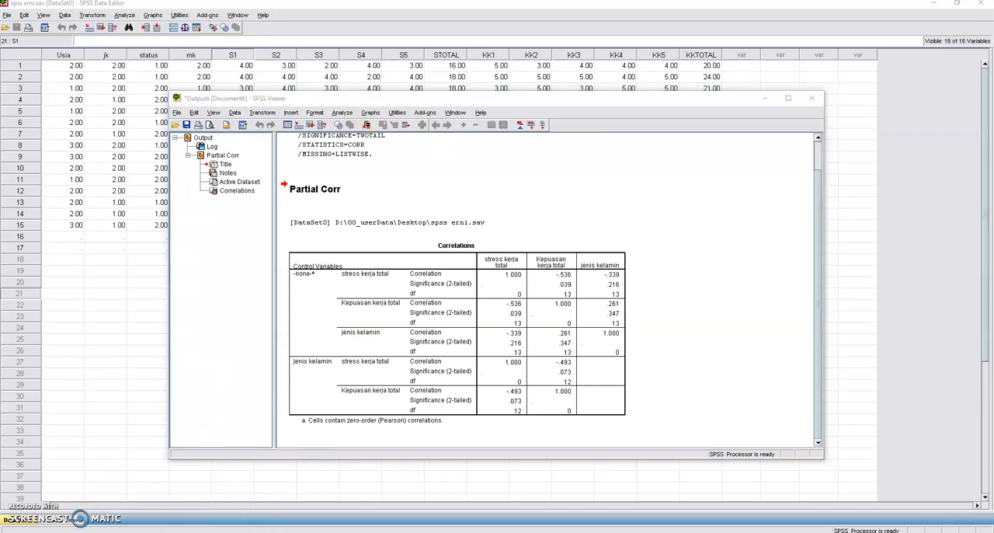